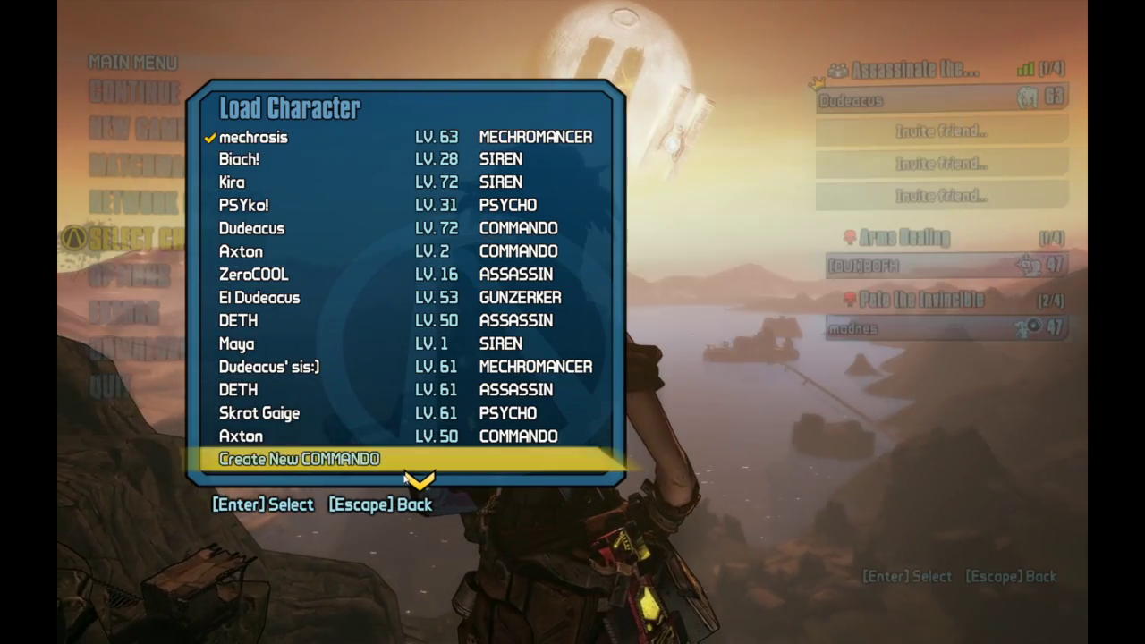
# - Look through the saved characters and their details in the Load Character list, and close the list
pyautogui.scroll(-3, 404, 473)
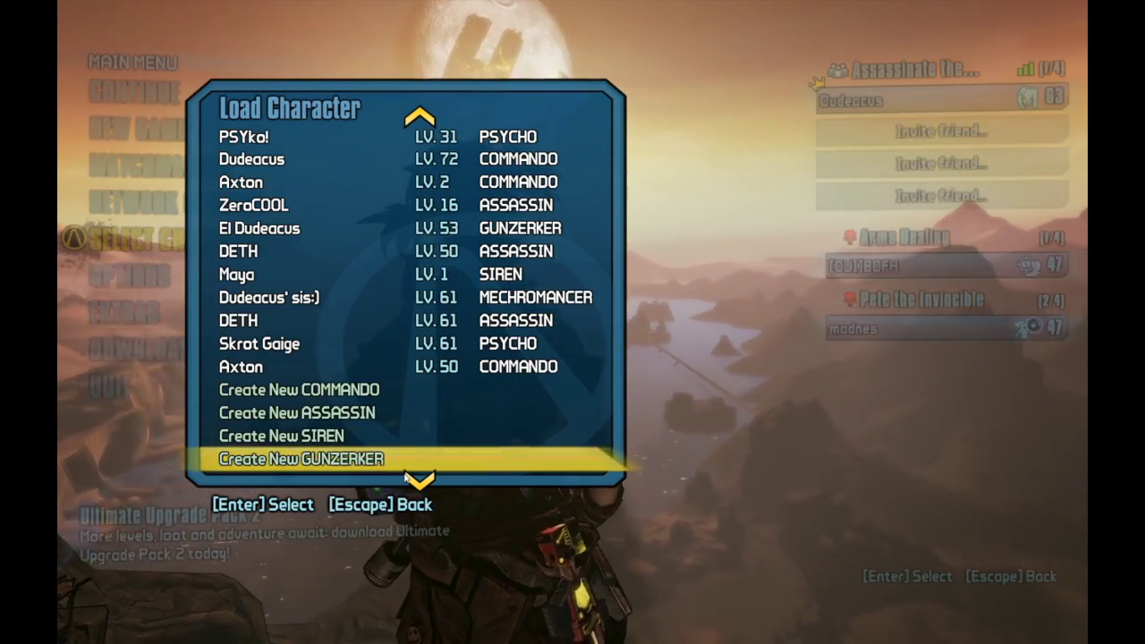
pyautogui.scroll(-2, 405, 479)
pyautogui.press('Up')
pyautogui.press('Up')
pyautogui.press('Up')
pyautogui.press('Up')
pyautogui.press('Up')
pyautogui.press('Up')
pyautogui.press('Up')
pyautogui.press('Up')
pyautogui.press('Up')
pyautogui.press('Up')
pyautogui.press('Up')
pyautogui.press('Up')
pyautogui.press('Up')
pyautogui.press('Up')
pyautogui.press('Up')
pyautogui.press('Up')
pyautogui.press('Up')
pyautogui.press('Up')
pyautogui.press('Up')
pyautogui.press('Up')
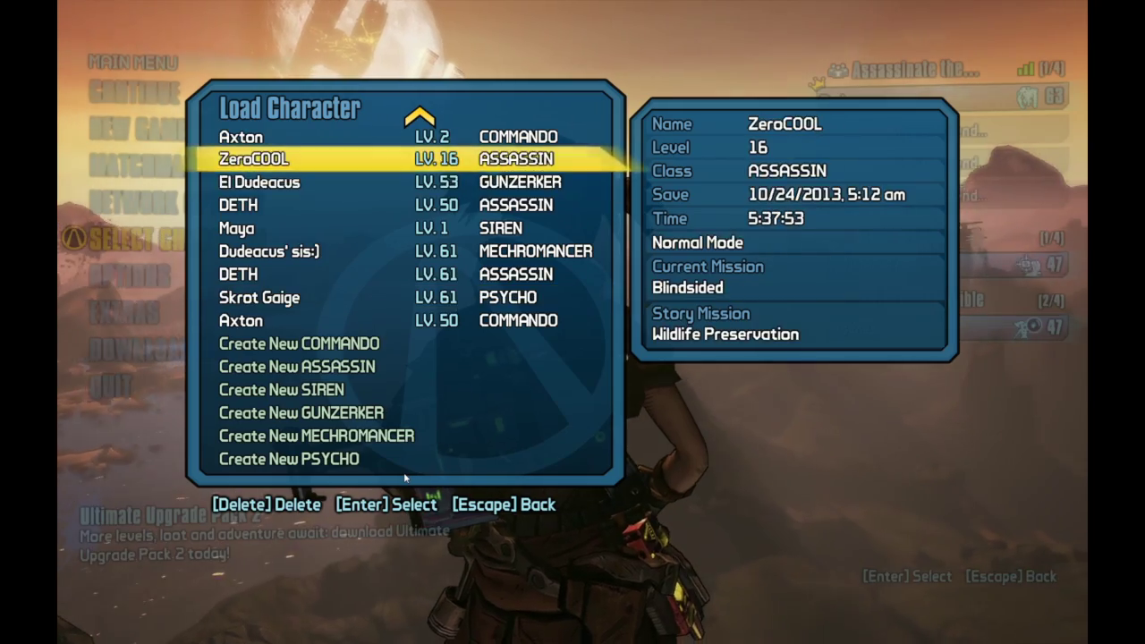
pyautogui.press('Up')
pyautogui.press('Up')
pyautogui.press('Up')
pyautogui.press('Up')
pyautogui.press('Up')
pyautogui.press('Up')
pyautogui.press('Up')
pyautogui.press('Up')
pyautogui.press('Up')
pyautogui.press('Up')
pyautogui.press('Up')
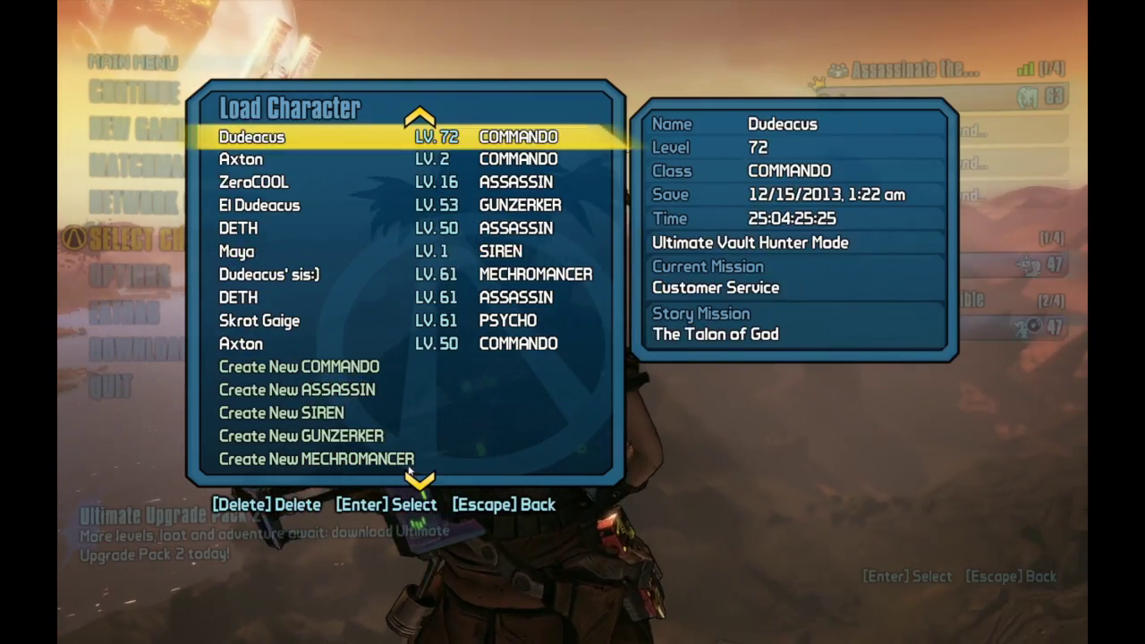
pyautogui.press('Down')
pyautogui.press('Down')
pyautogui.press('Down')
pyautogui.press('Down')
pyautogui.press('Down')
pyautogui.press('Down')
pyautogui.scroll(4, 408, 472)
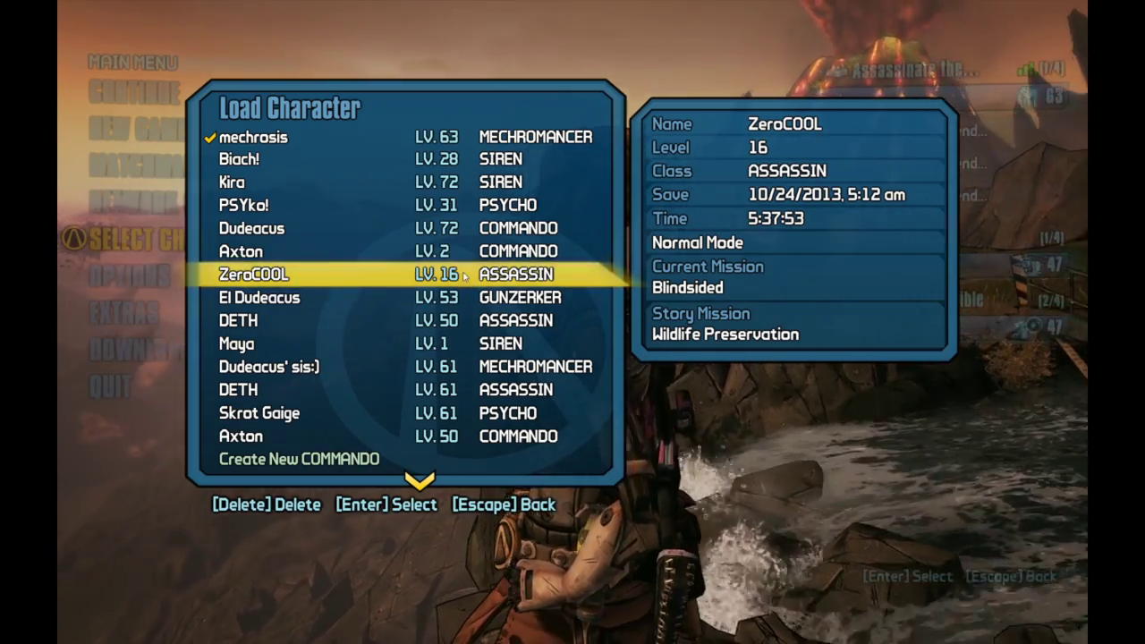
pyautogui.press('Escape')
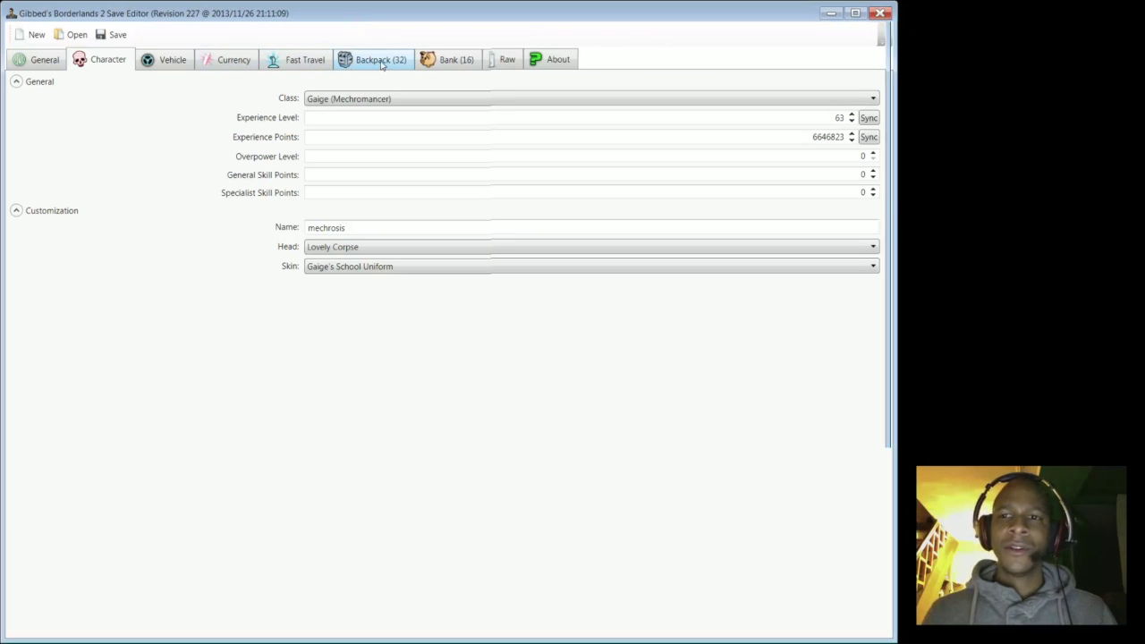
# - In Gibbed's Borderlands 2 Save Editor, examine the part details of the weapons and grenade mods in the character's backpack
pyautogui.click(382, 64)
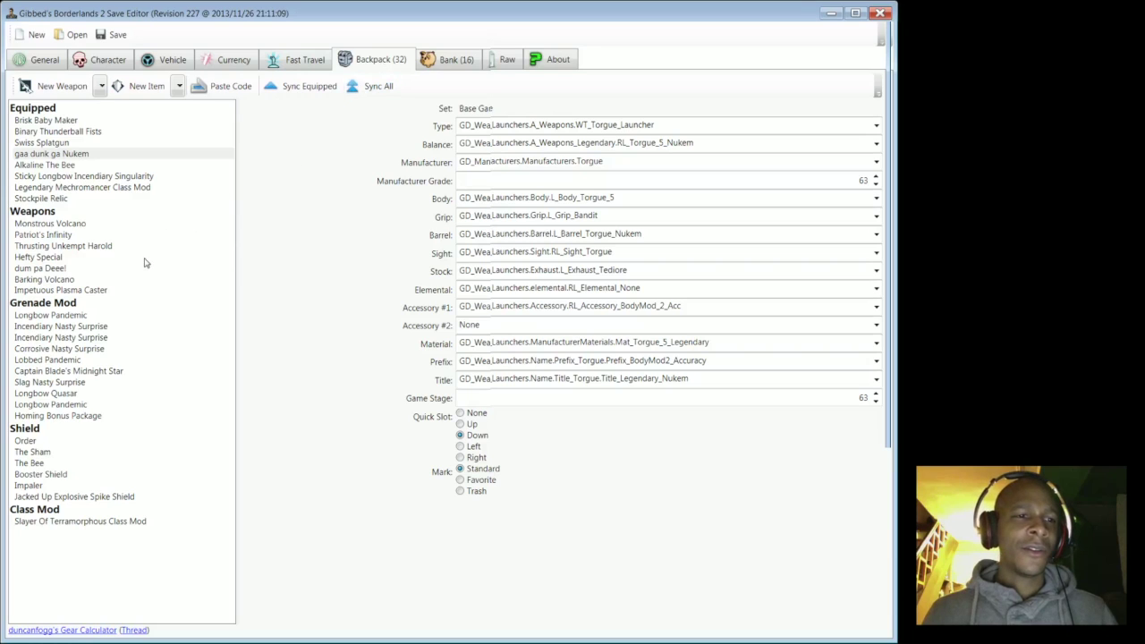
pyautogui.click(81, 293)
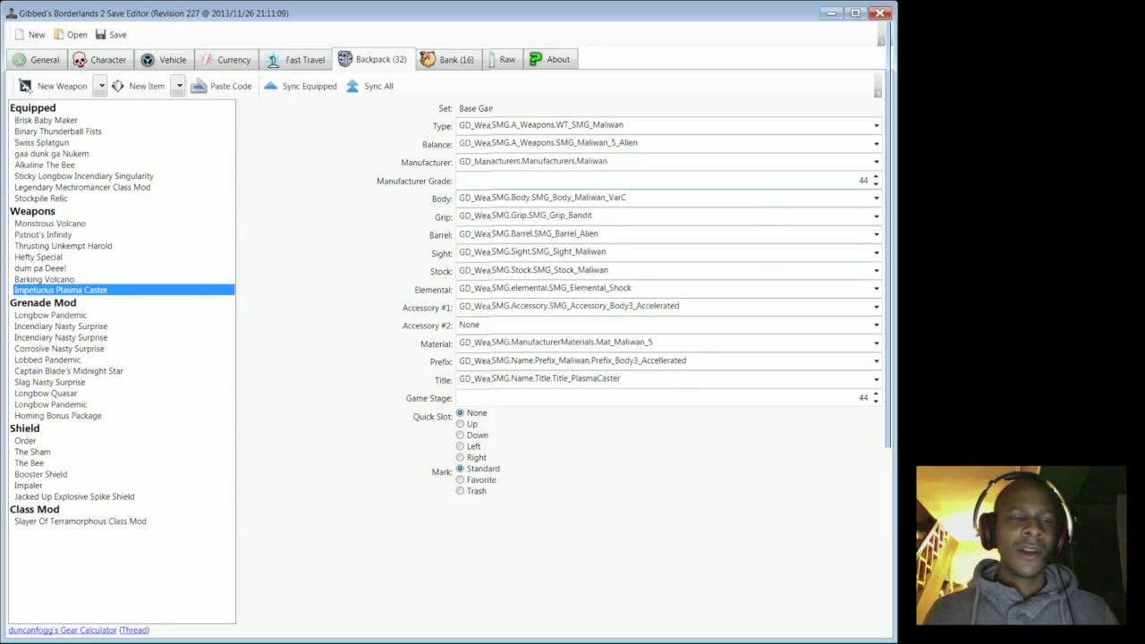
pyautogui.click(95, 248)
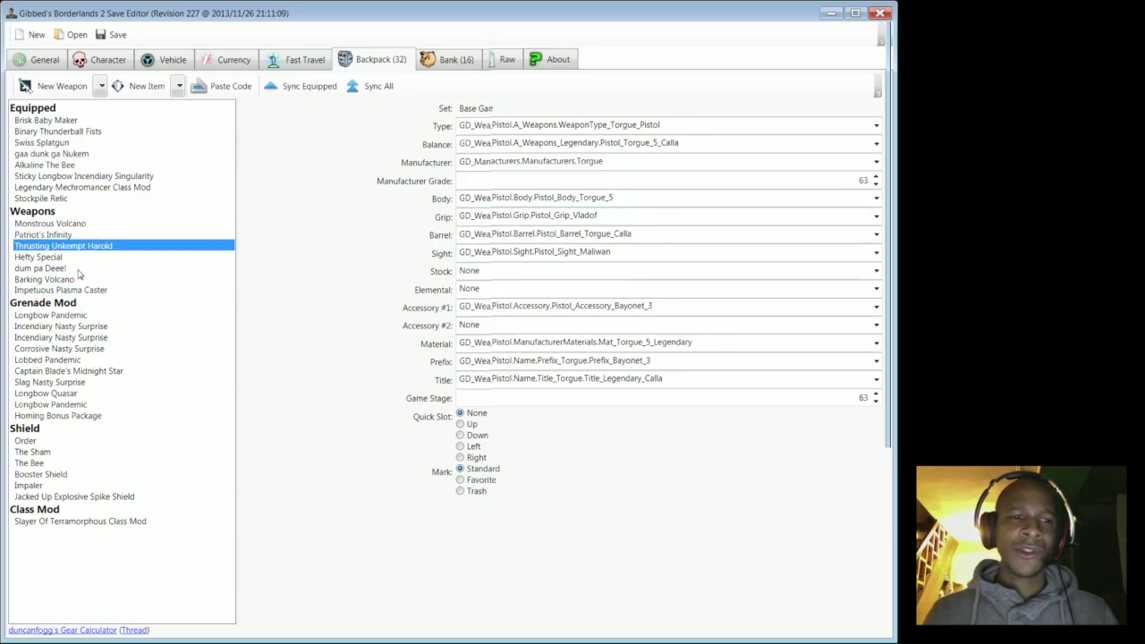
pyautogui.press('Down')
pyautogui.press('Down')
pyautogui.press('Down')
pyautogui.press('Down')
pyautogui.press('Down')
pyautogui.press('Down')
pyautogui.press('Down')
pyautogui.press('Down')
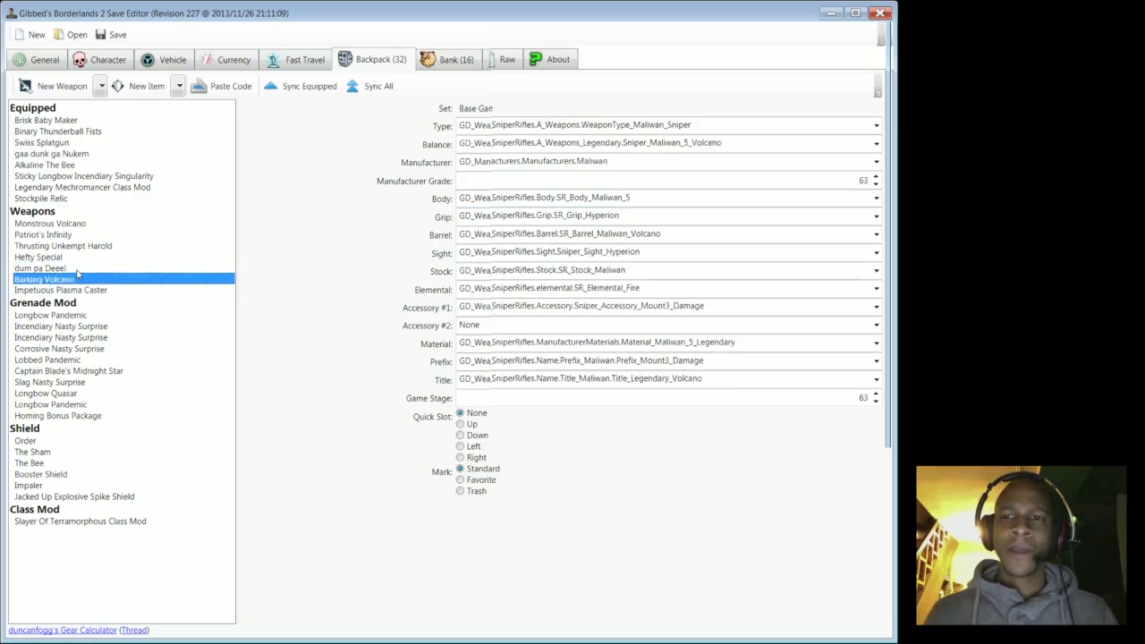
pyautogui.press('Down')
pyautogui.press('Down')
pyautogui.press('Down')
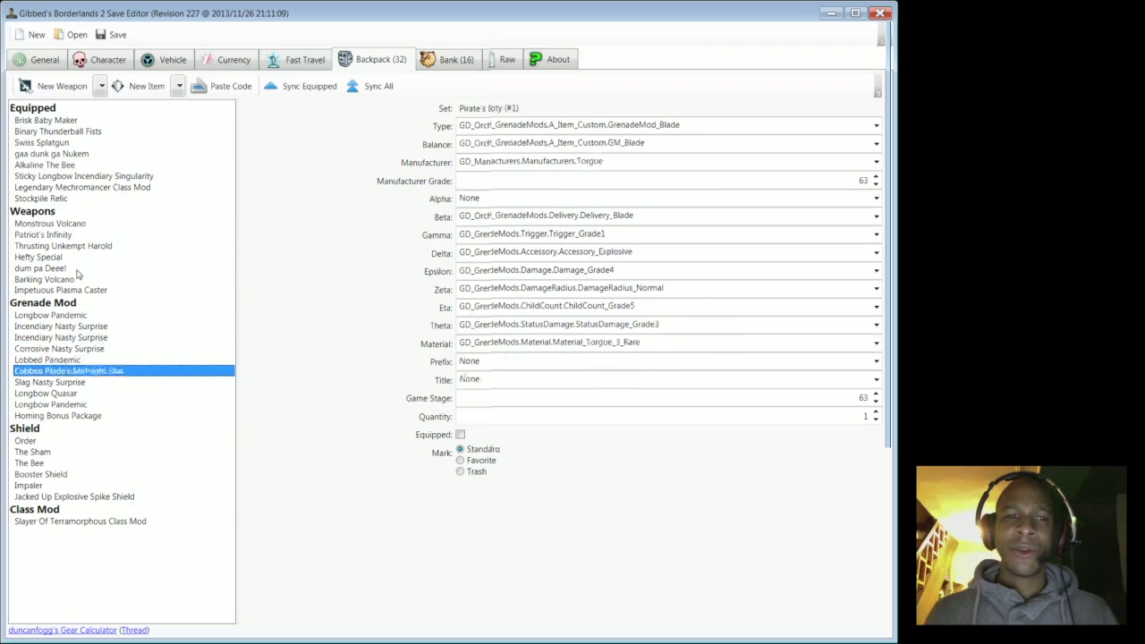
pyautogui.press('Up')
pyautogui.press('Up')
pyautogui.press('Up')
pyautogui.press('Up')
pyautogui.press('Up')
pyautogui.press('Up')
pyautogui.press('Up')
pyautogui.press('Up')
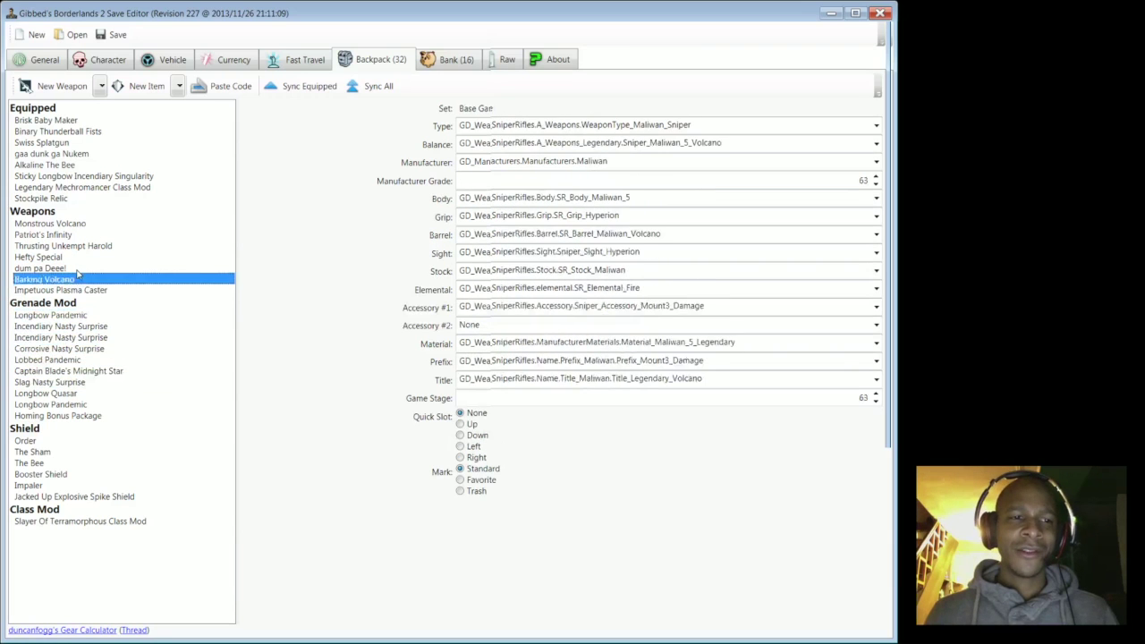
# - Select the Impetuous Plasma Caster and sync all backpack items to the character's level
pyautogui.press('Down')
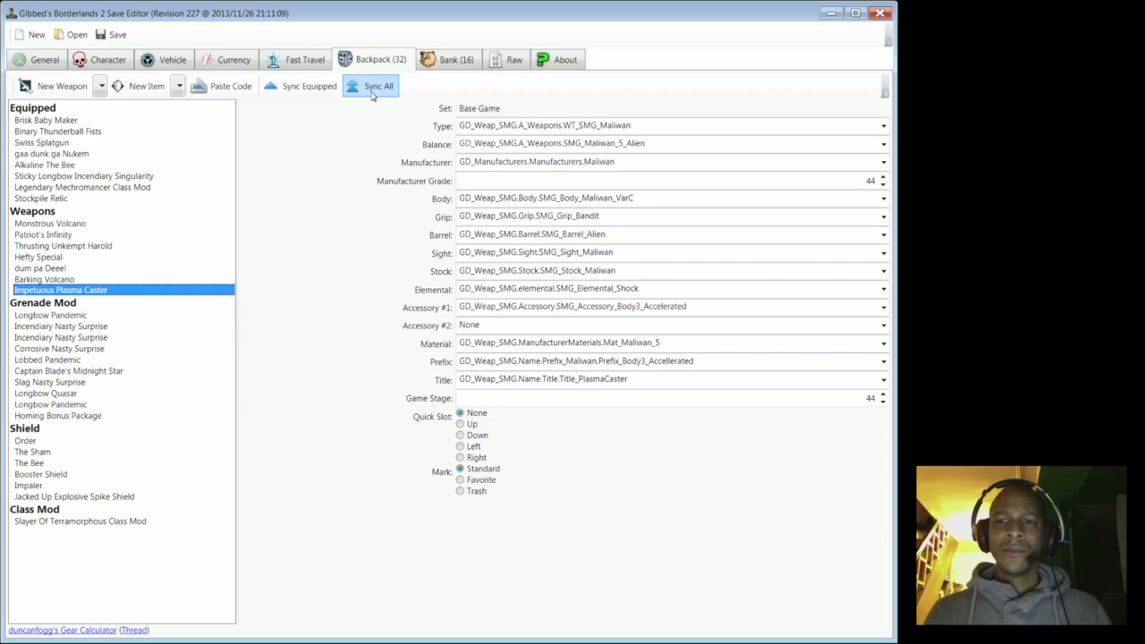
pyautogui.click(373, 95)
pyautogui.click(395, 93)
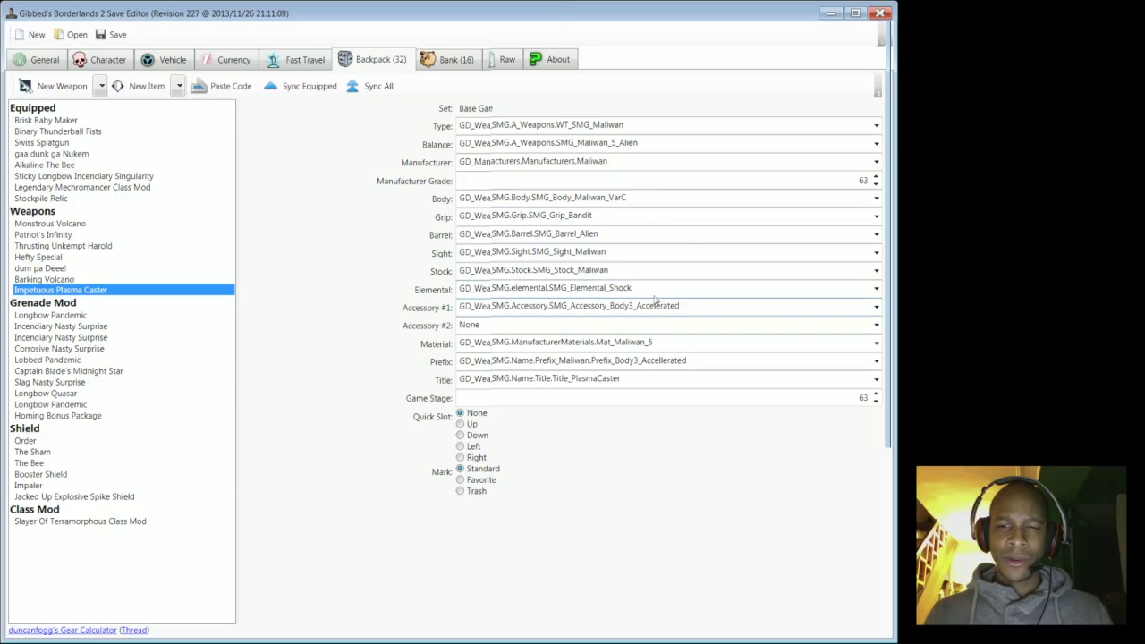
# - Set the Impetuous Plasma Caster's elemental part to None
pyautogui.click(884, 290)
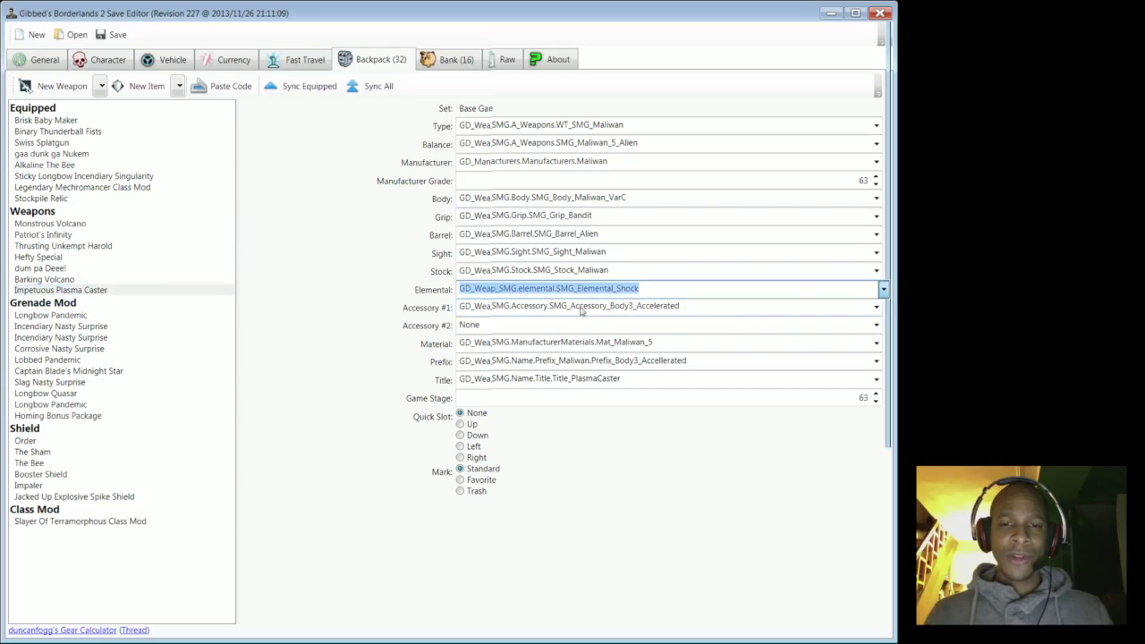
pyautogui.click(555, 308)
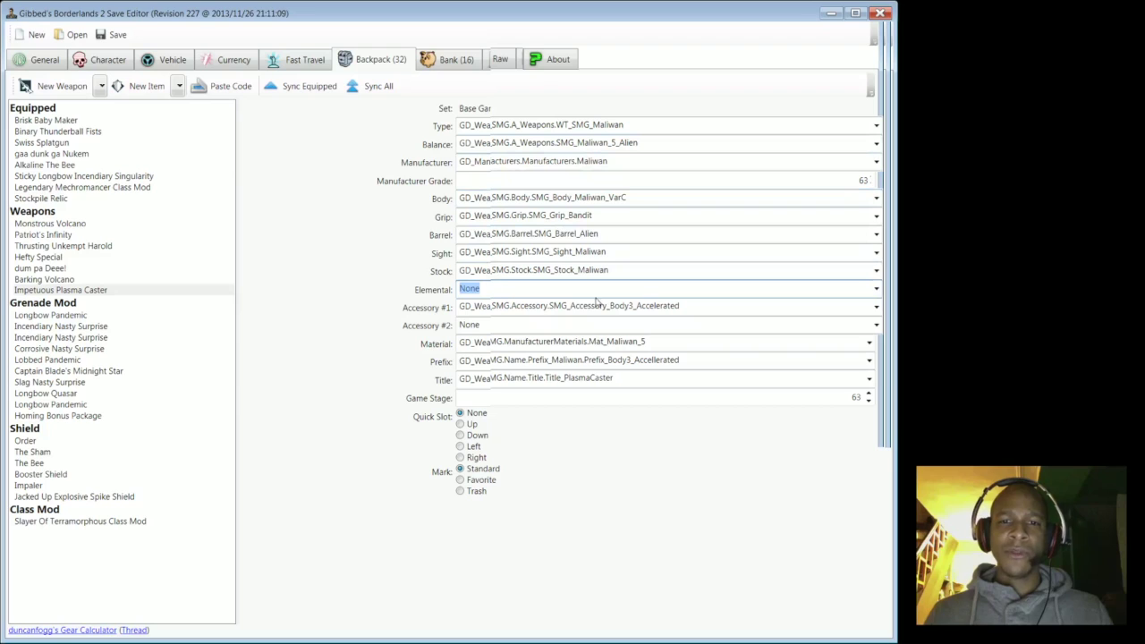
pyautogui.click(479, 288)
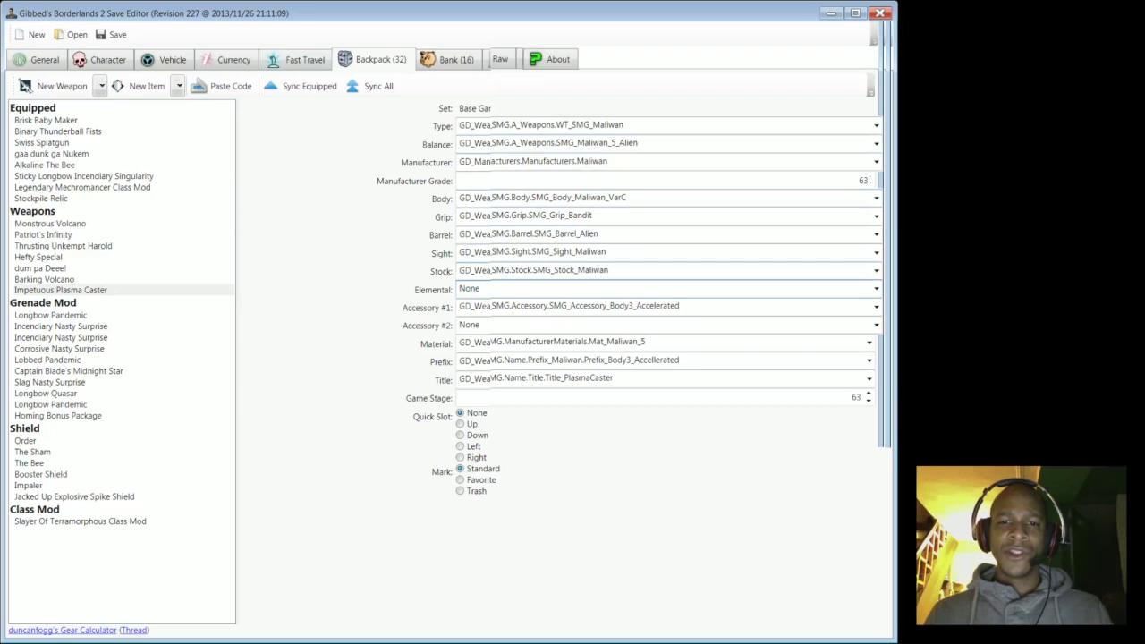
pyautogui.hotkey('shift', 'Tab')
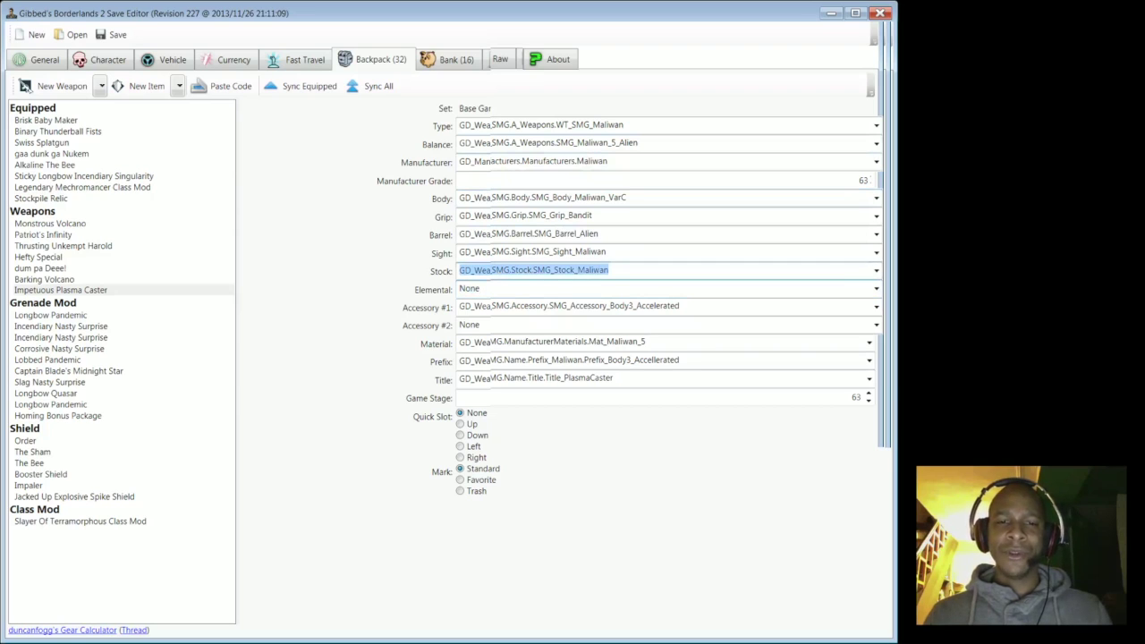
pyautogui.press('Tab')
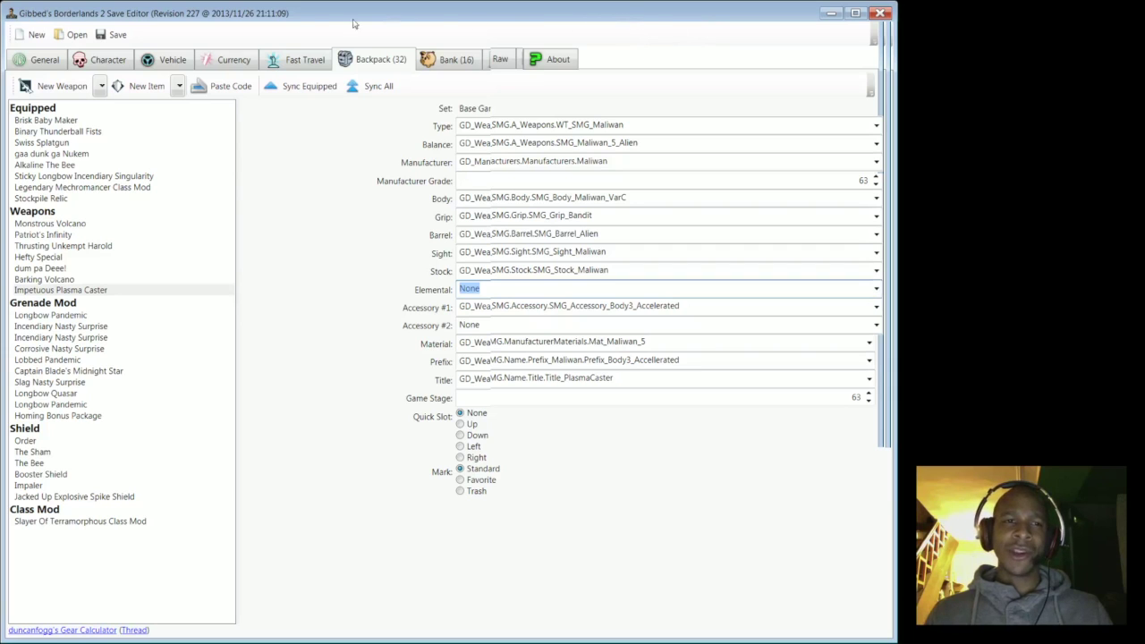
# - Save the edited character as save0069 in the account's folder under savedata, replacing the existing file
pyautogui.click(118, 34)
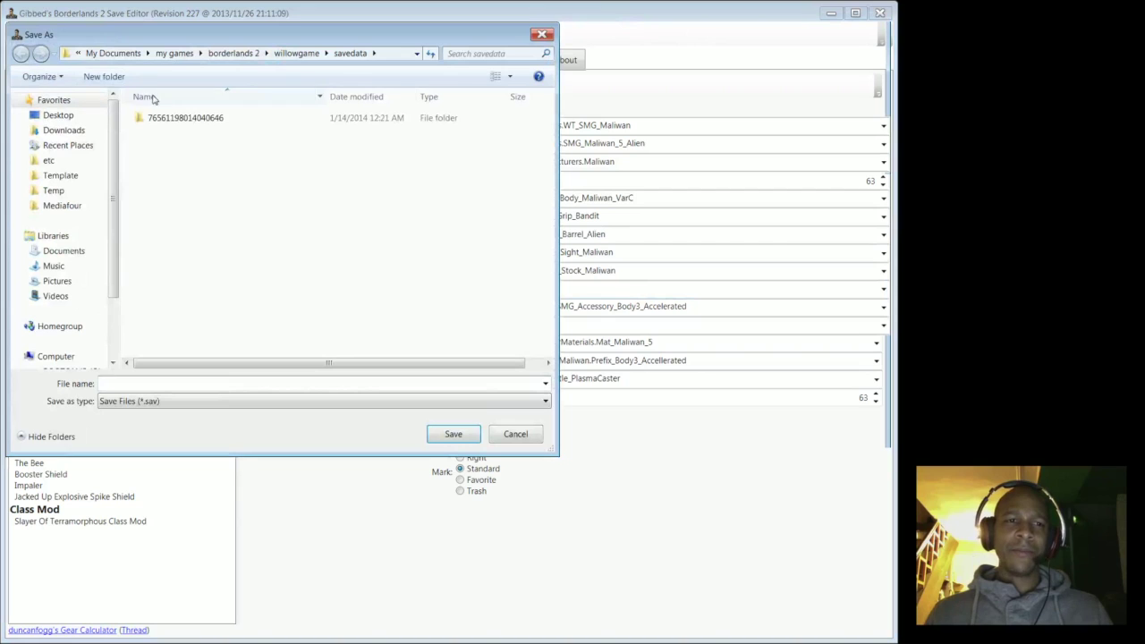
pyautogui.click(165, 122)
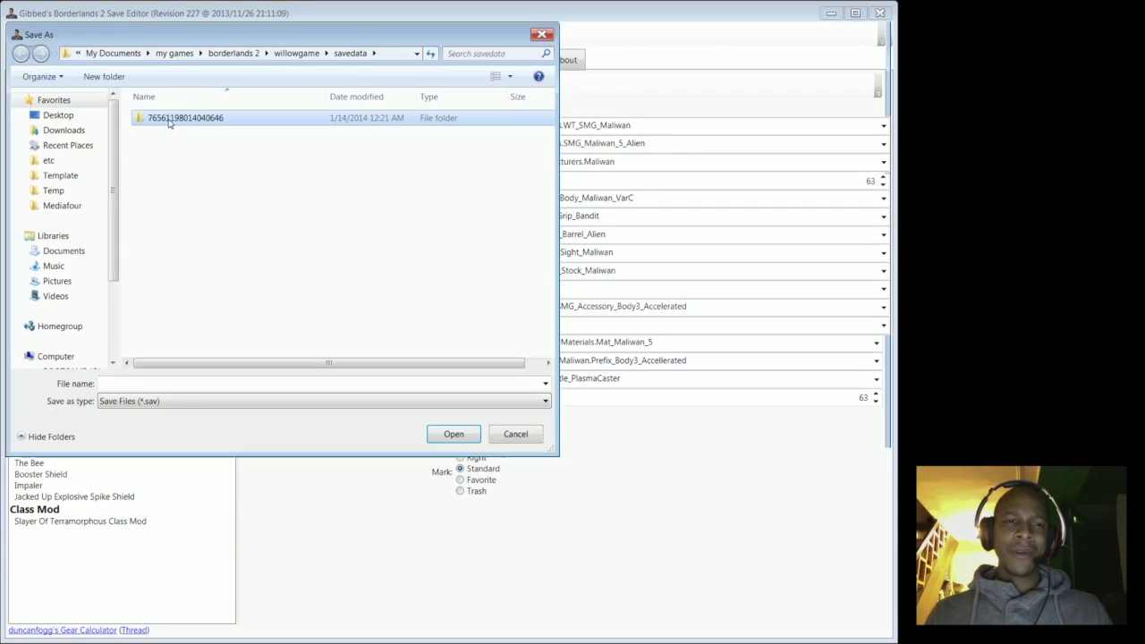
pyautogui.doubleClick(168, 122)
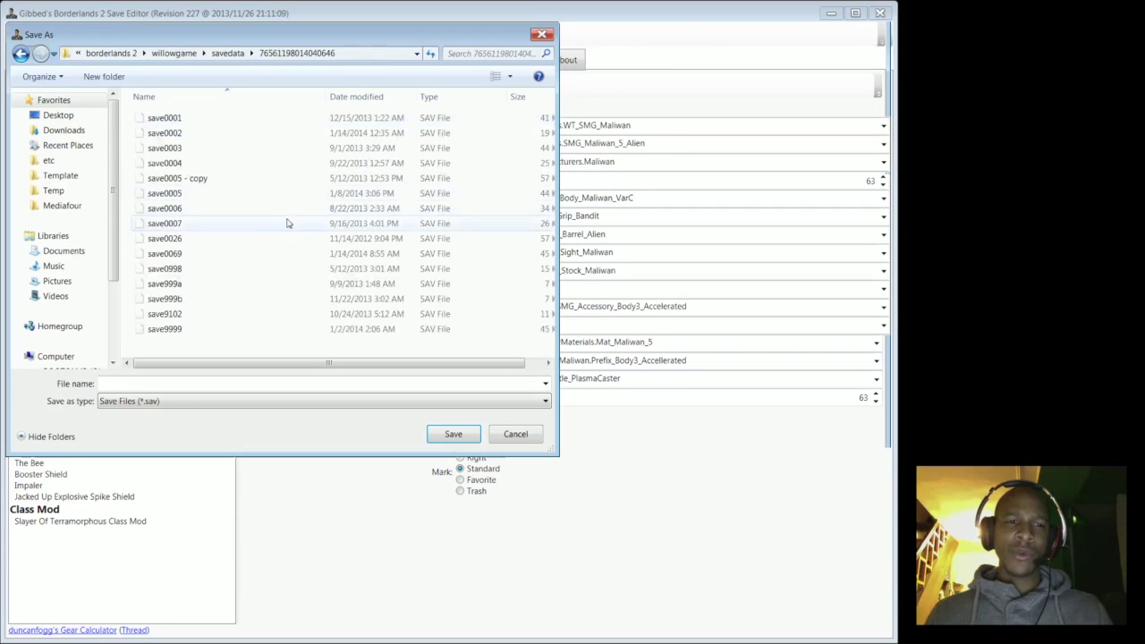
pyautogui.click(179, 254)
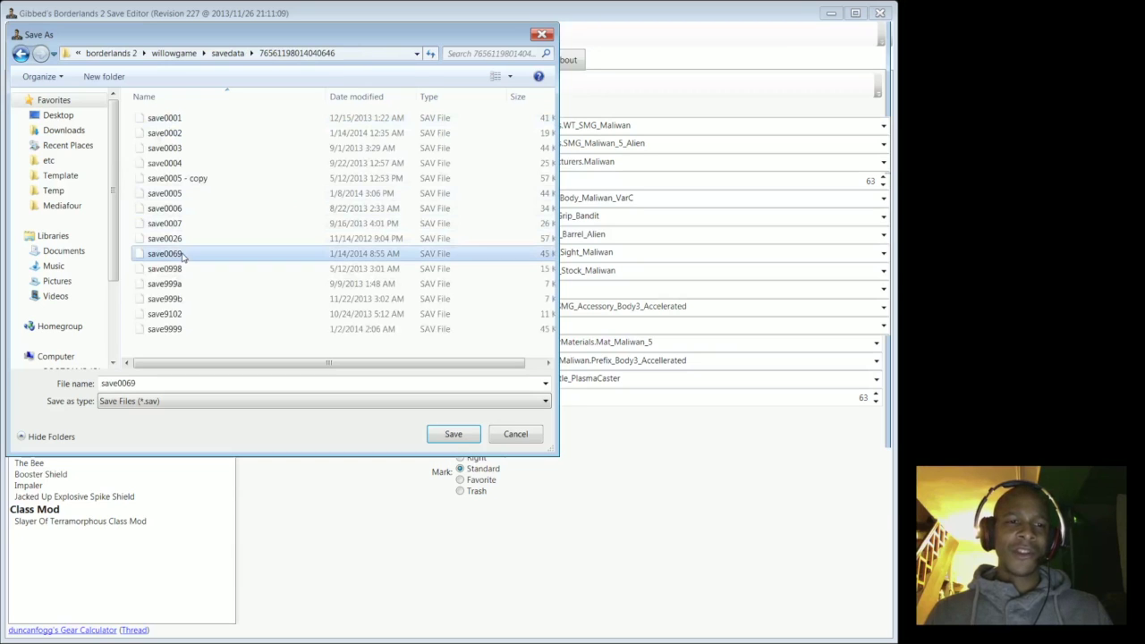
pyautogui.click(454, 435)
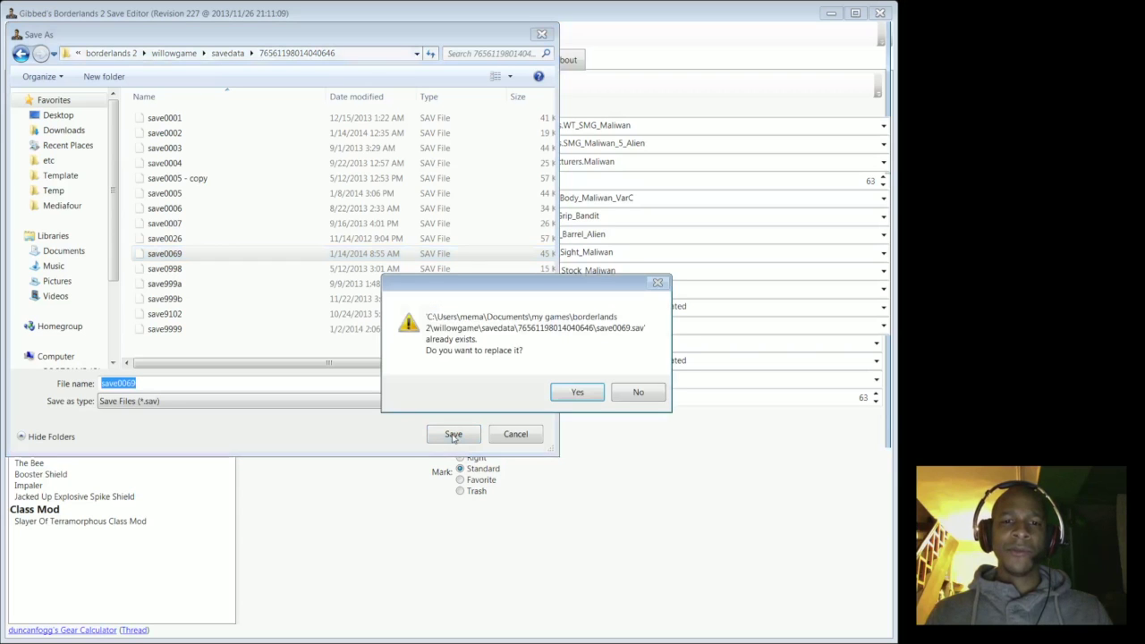
pyautogui.click(578, 393)
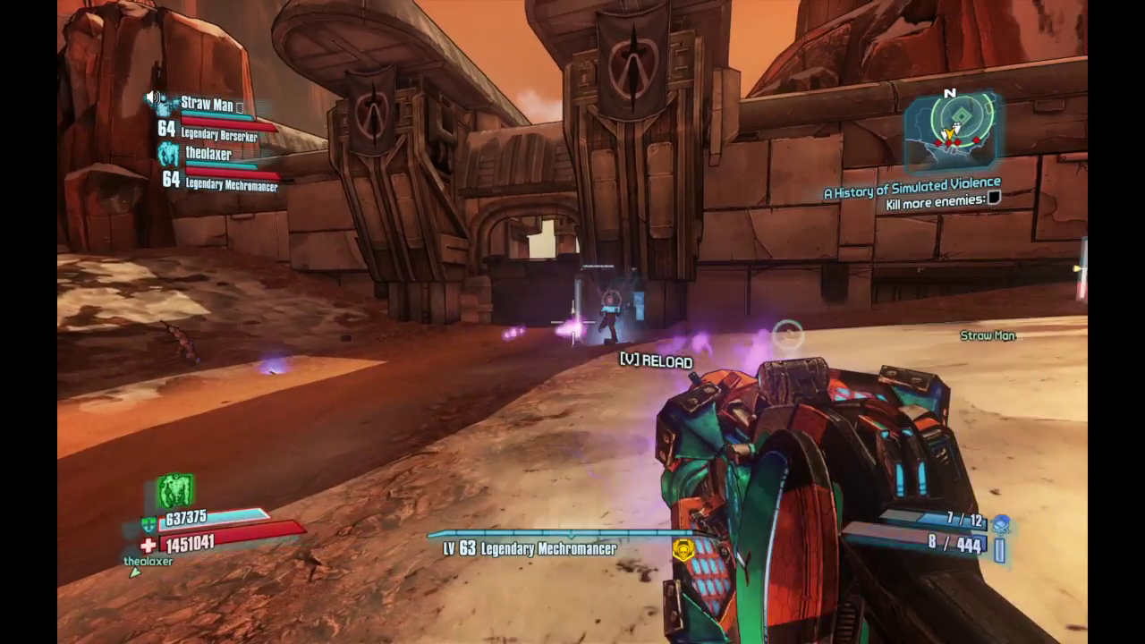
pyautogui.click(573, 322)
pyautogui.press('s')
pyautogui.click(572, 322)
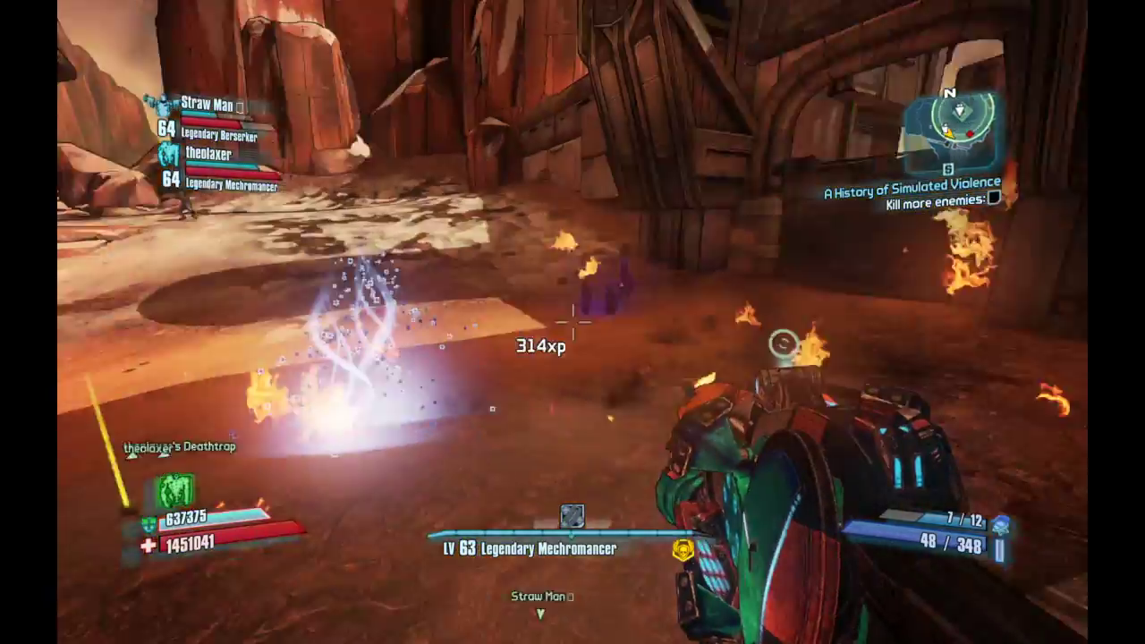
pyautogui.press('shift')
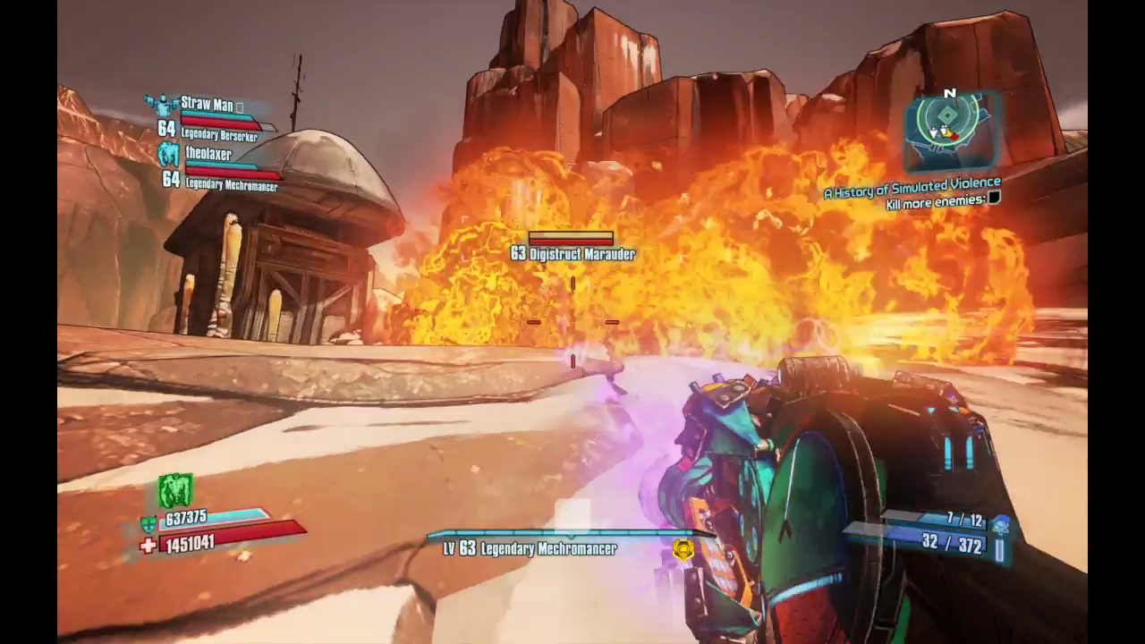
pyautogui.press('shift')
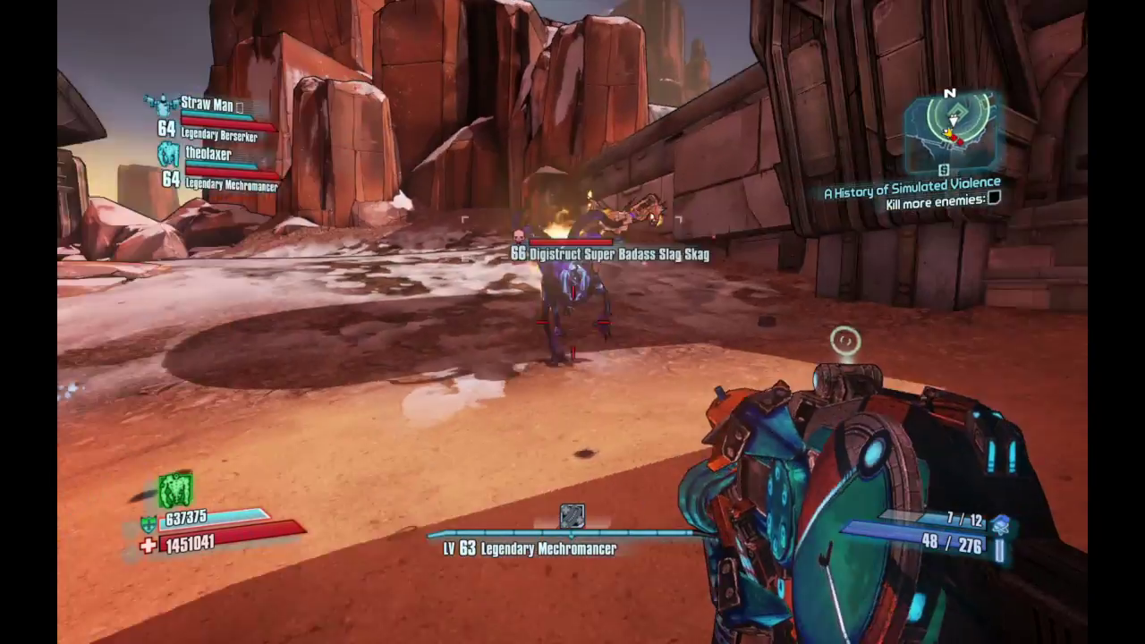
pyautogui.click(572, 322)
pyautogui.press('r')
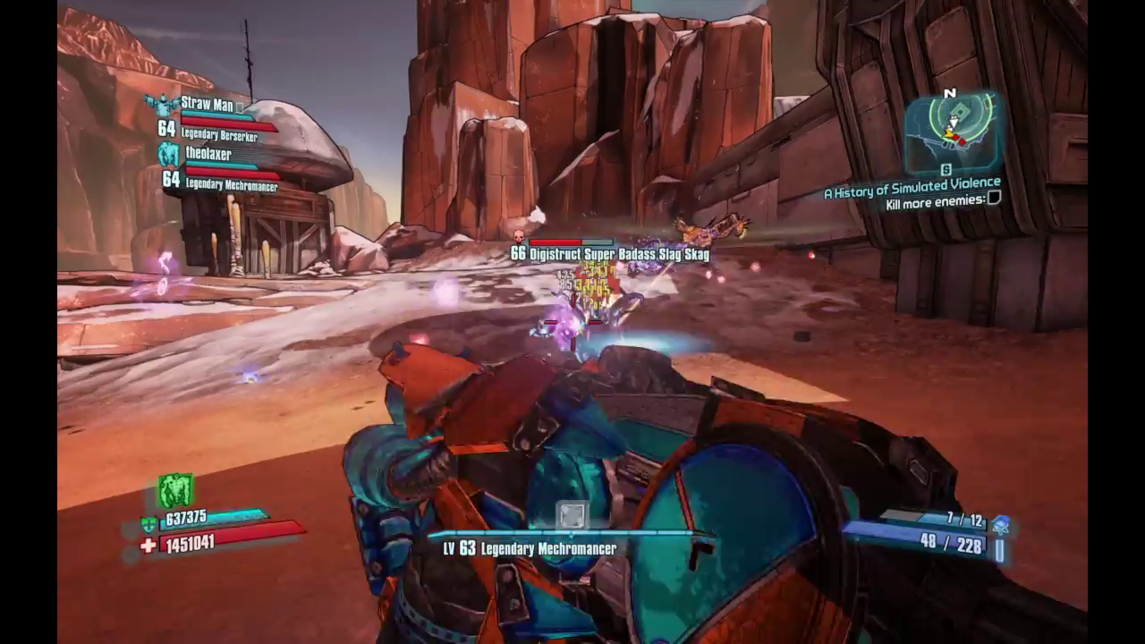
pyautogui.press('r')
pyautogui.press('w')
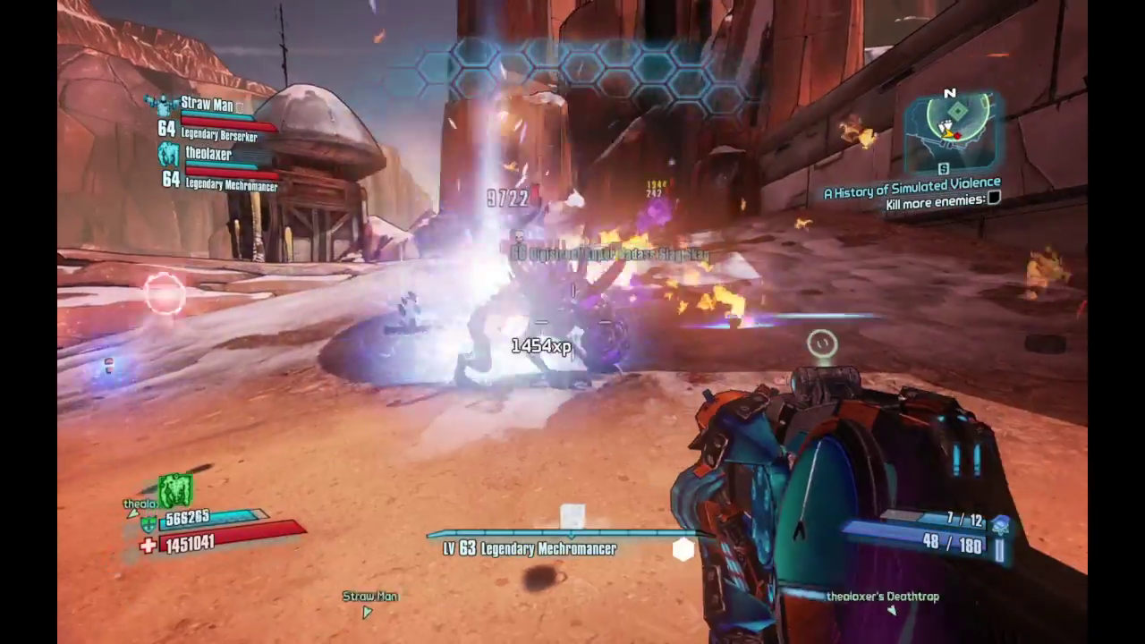
pyautogui.click(573, 322)
pyautogui.press('r')
pyautogui.press('w')
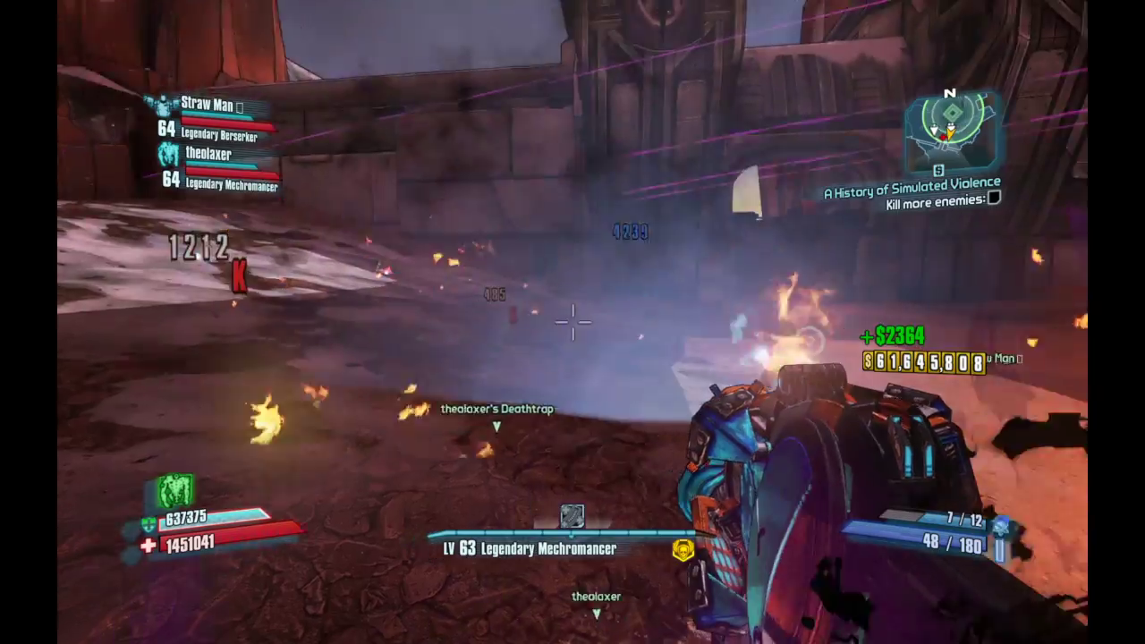
pyautogui.click(573, 322)
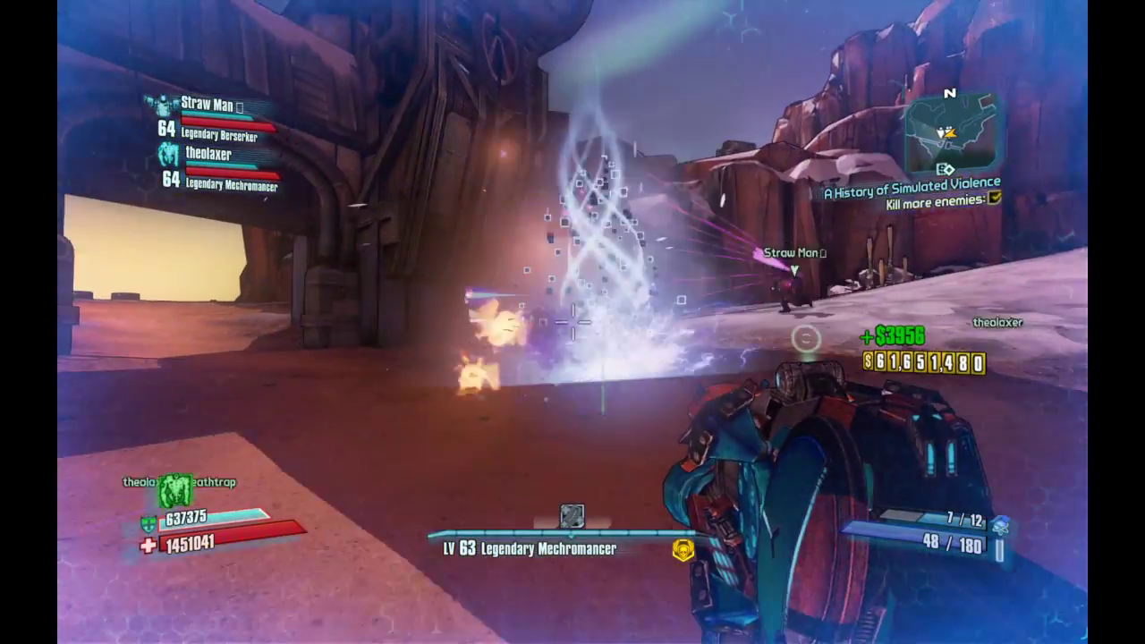
pyautogui.press('w')
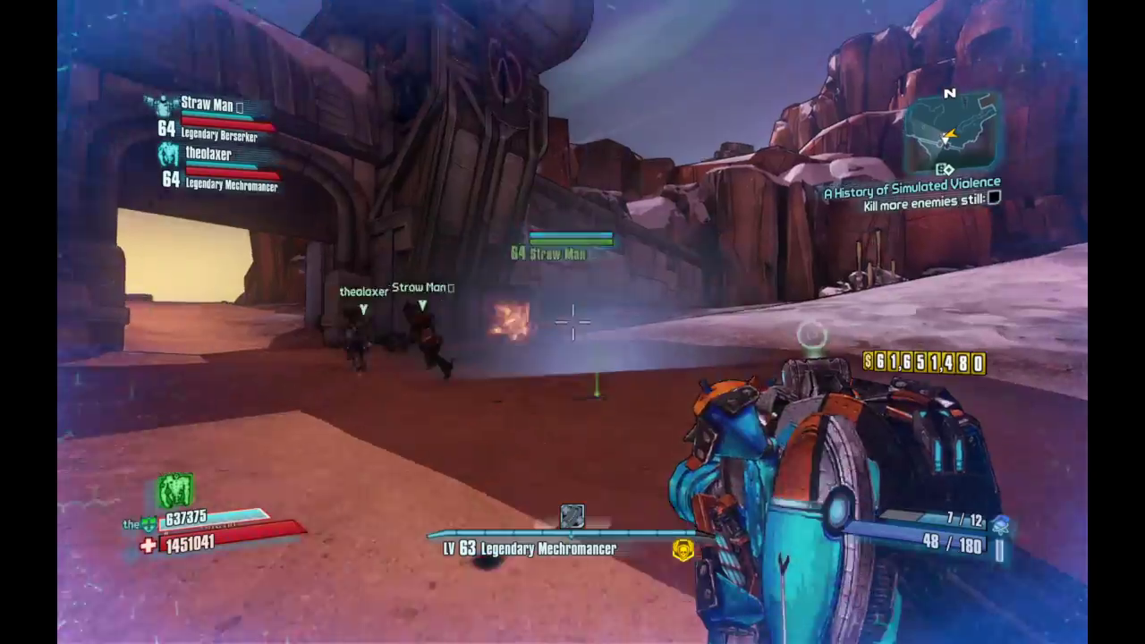
pyautogui.press('shift')
pyautogui.press('w')
pyautogui.press('w')
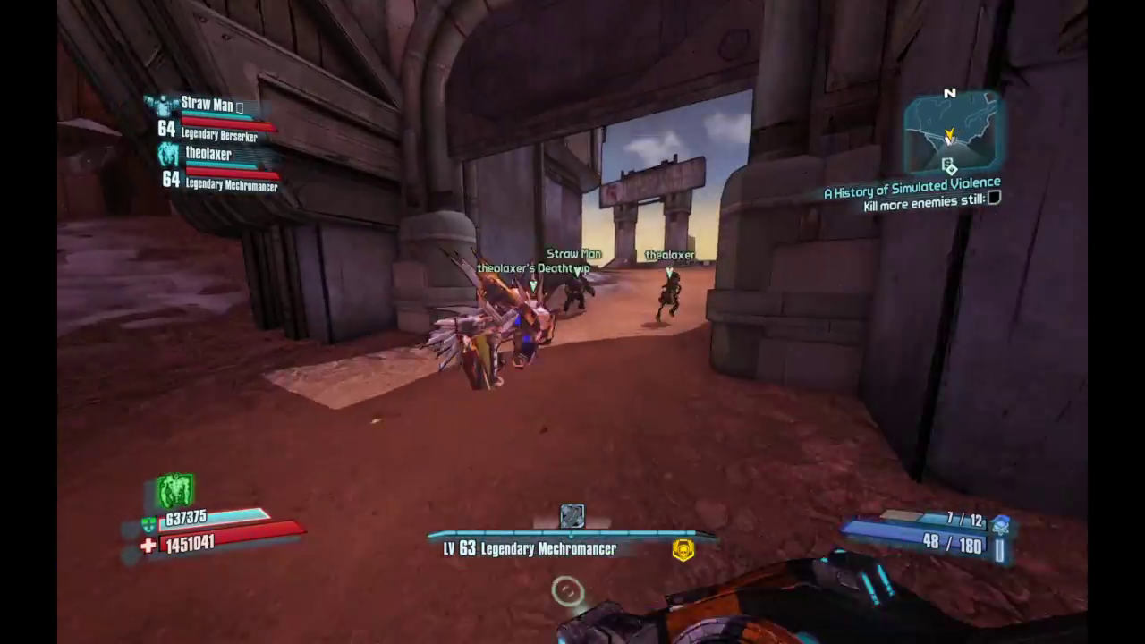
pyautogui.press('w')
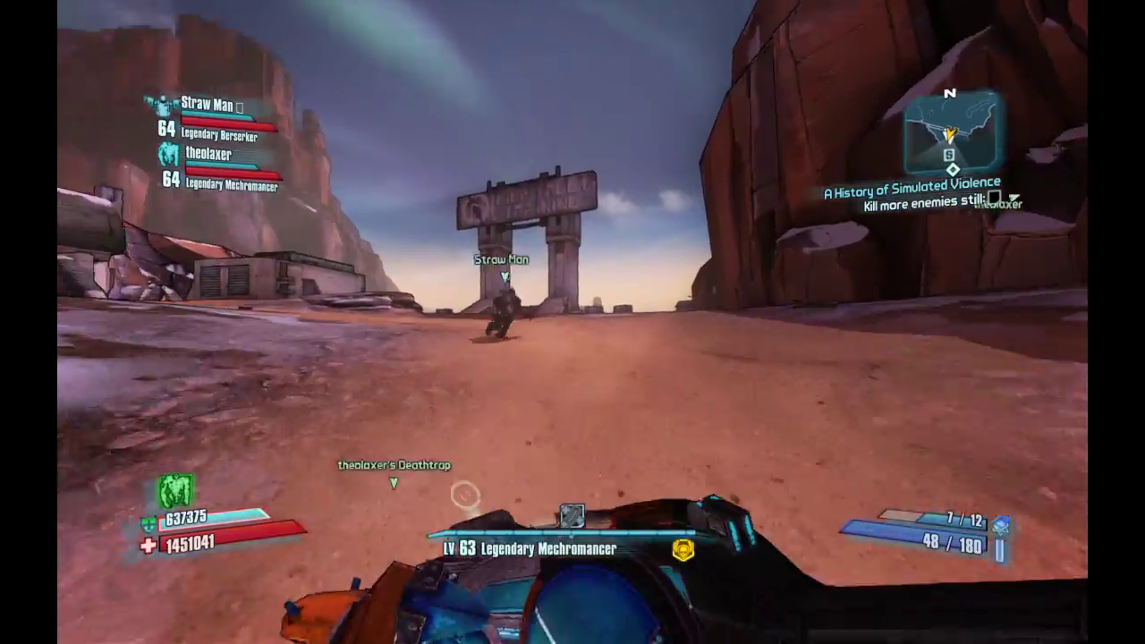
pyautogui.press('w')
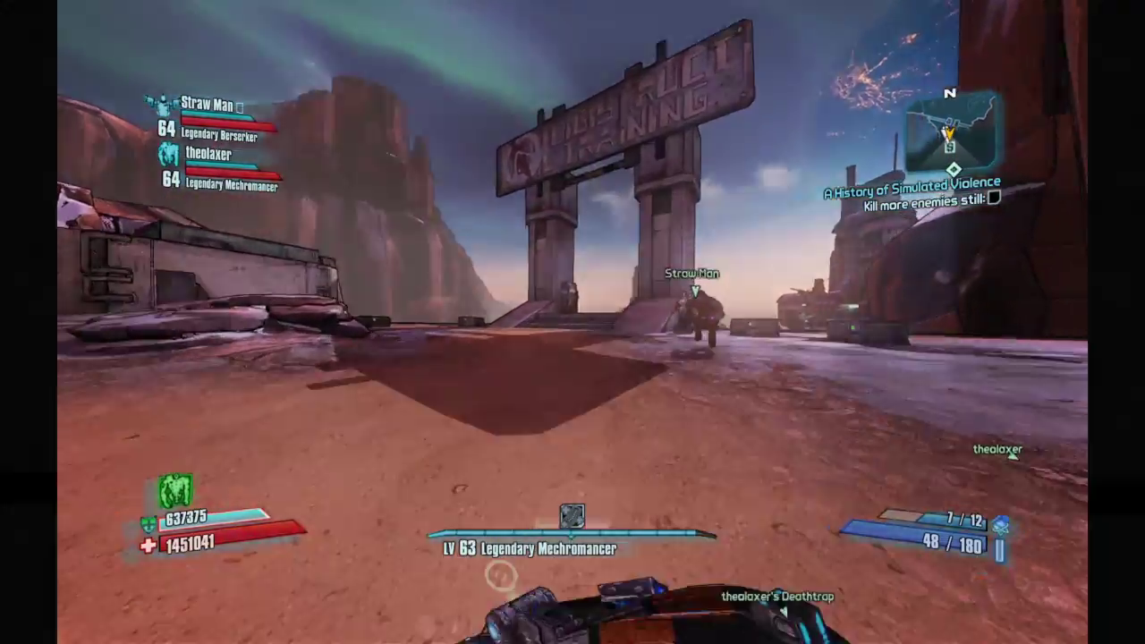